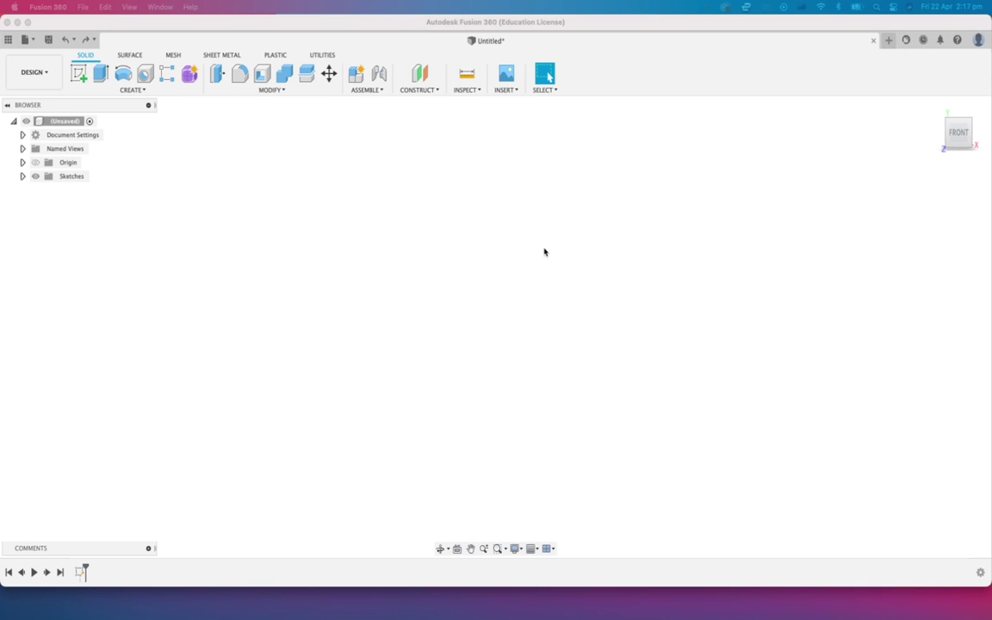
Step: Turn the empty design to the Front view using the ViewCube
left_click(944, 111)
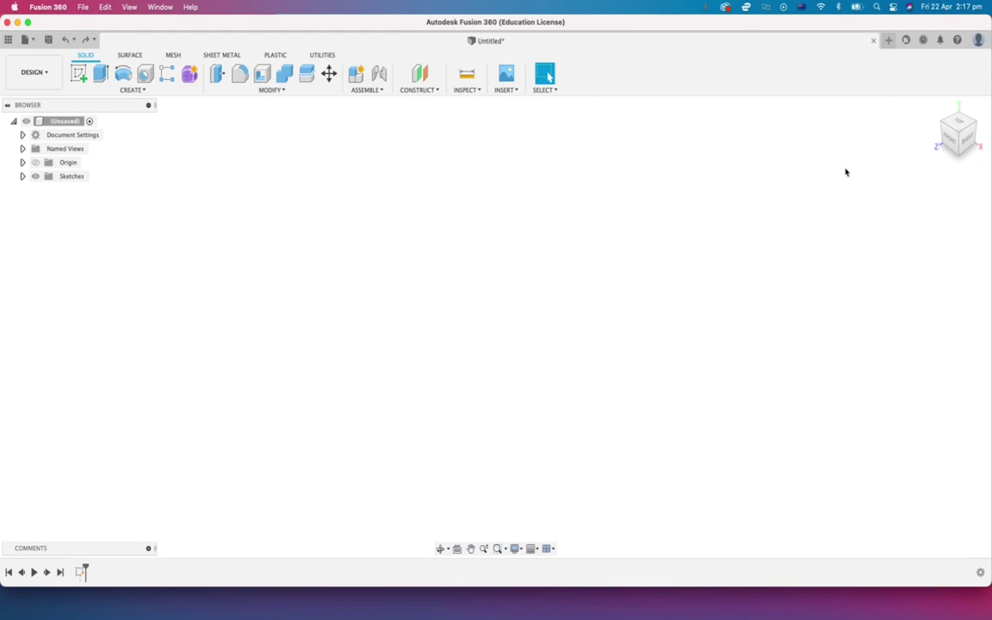
left_click(949, 146)
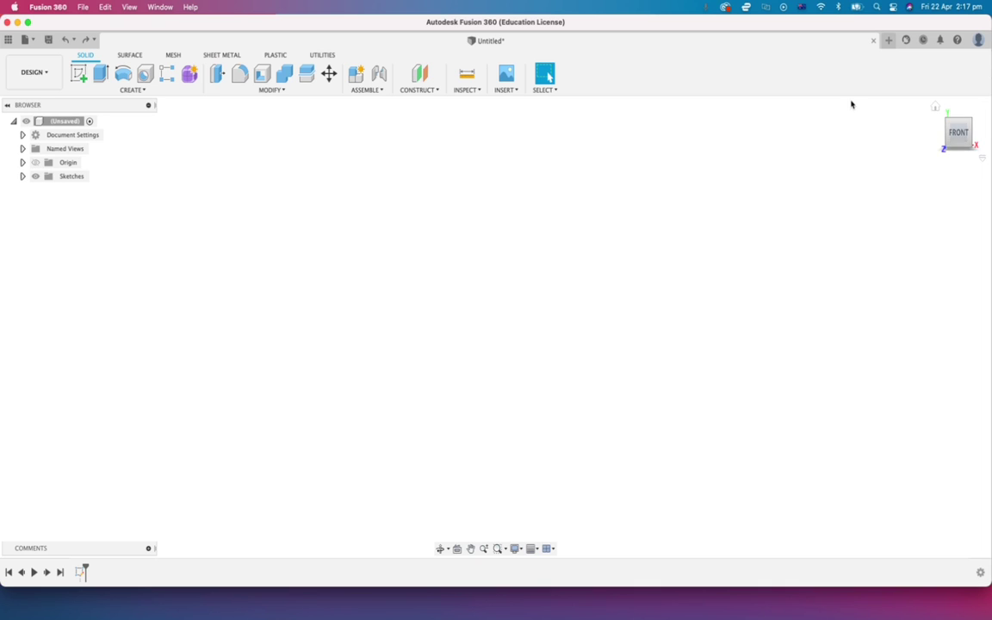
Step: Start a new sketch on the front plane, with the origin panned toward the lower left
left_click(80, 77)
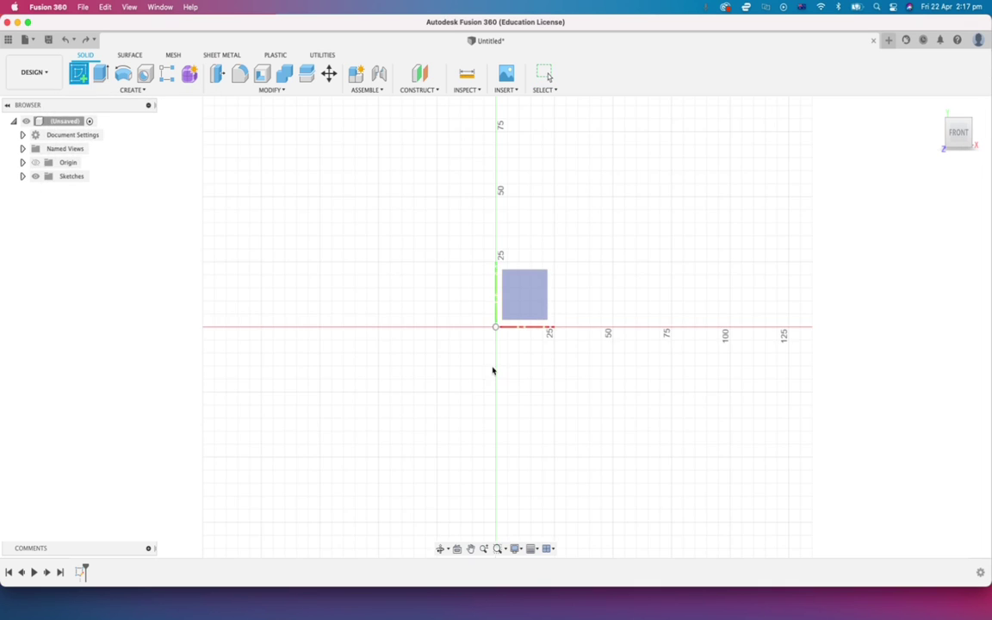
left_click(470, 549)
left_click_drag(480, 384, 312, 500)
left_click(78, 75)
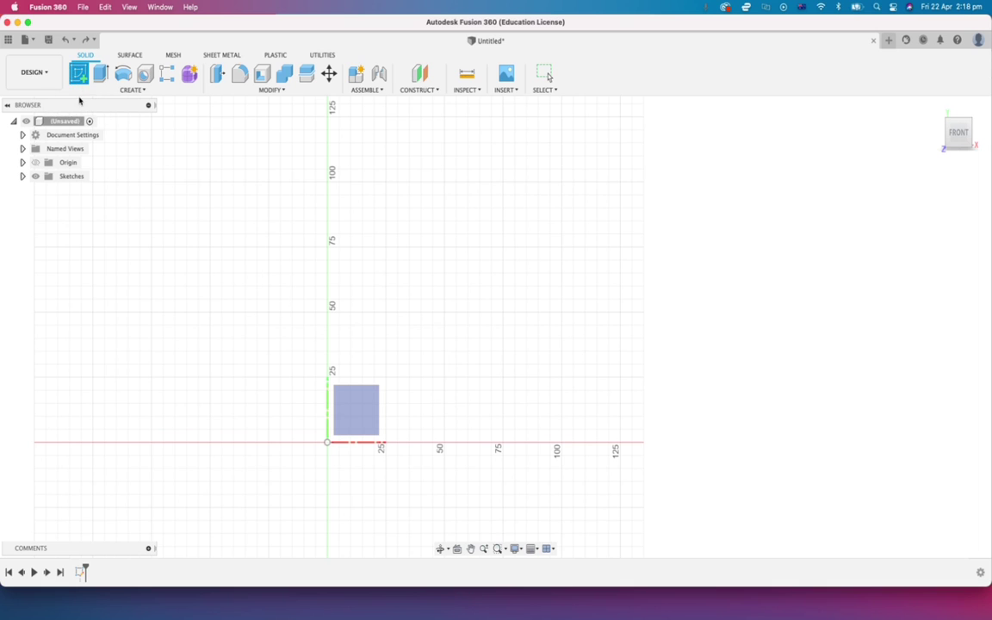
left_click(356, 410)
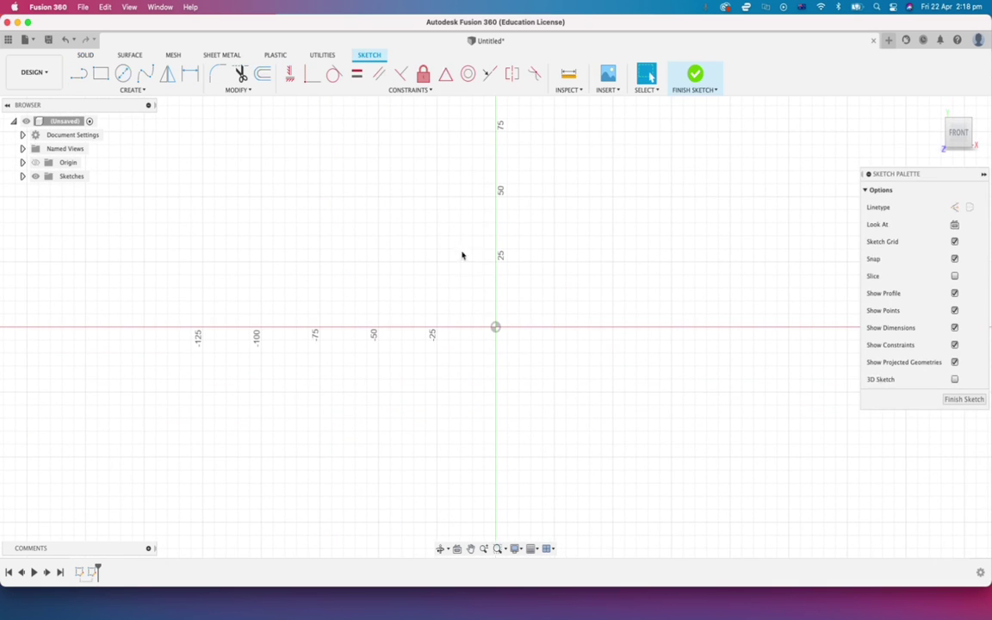
left_click(470, 548)
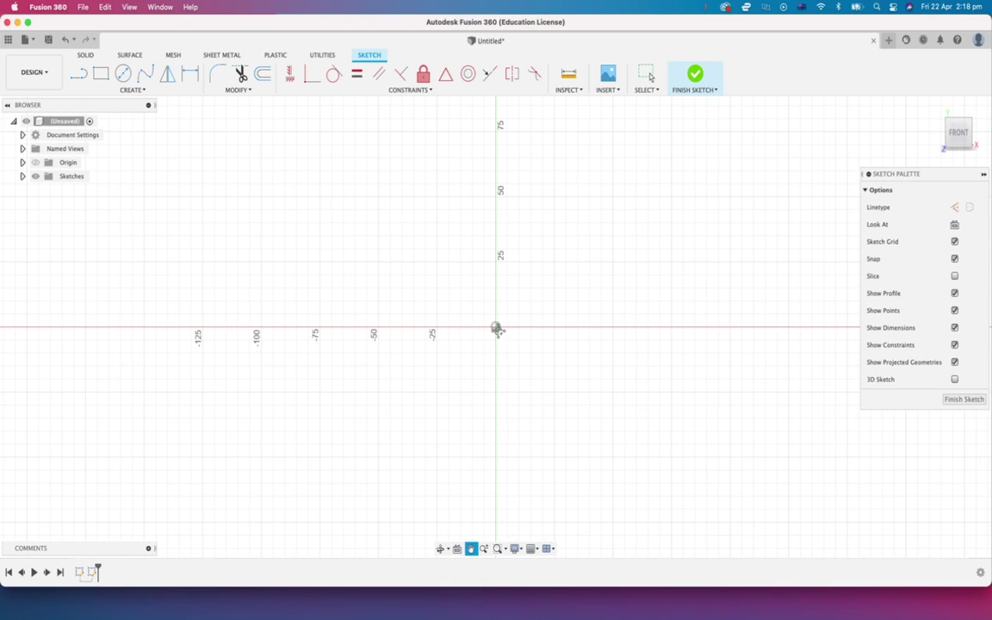
left_click_drag(486, 334, 376, 469)
Step: Draw a closed L outline from the origin, about 80 tall and 100 wide
left_click(79, 73)
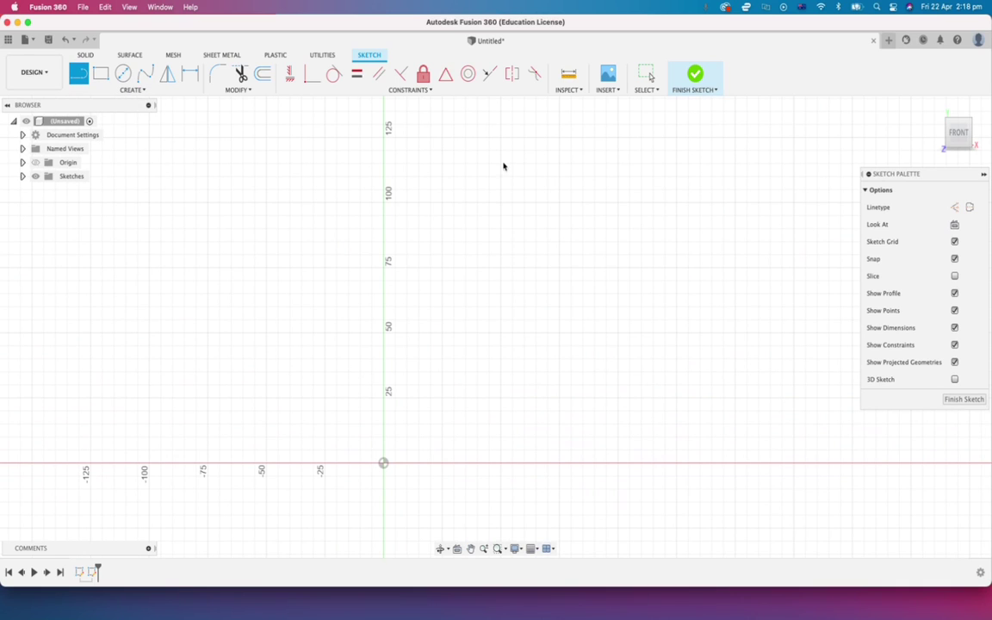
left_click(385, 463)
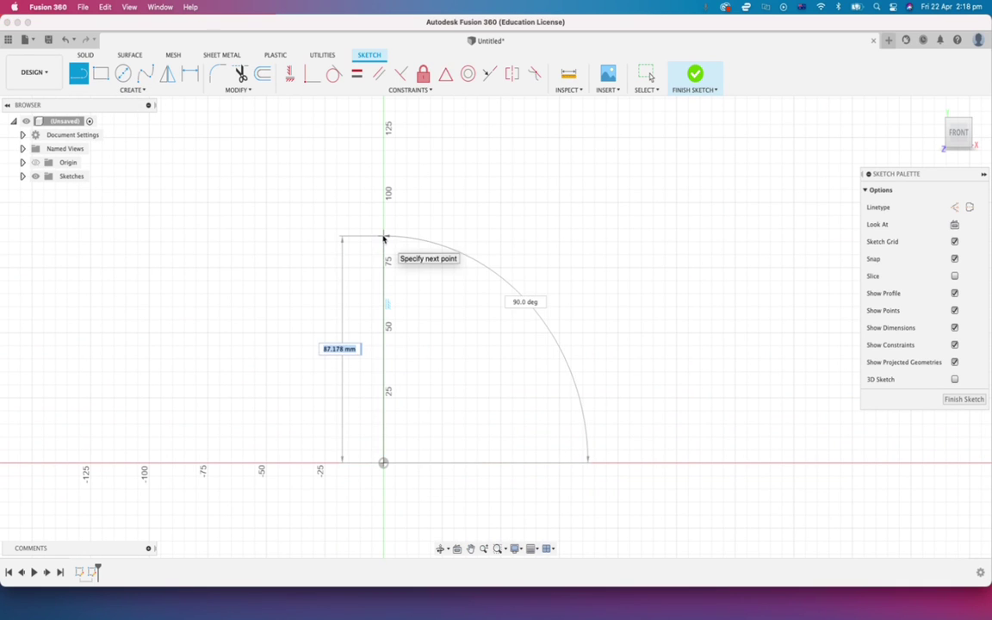
left_click(384, 237)
left_click(431, 237)
left_click_drag(430, 236, 431, 430)
left_click(430, 422)
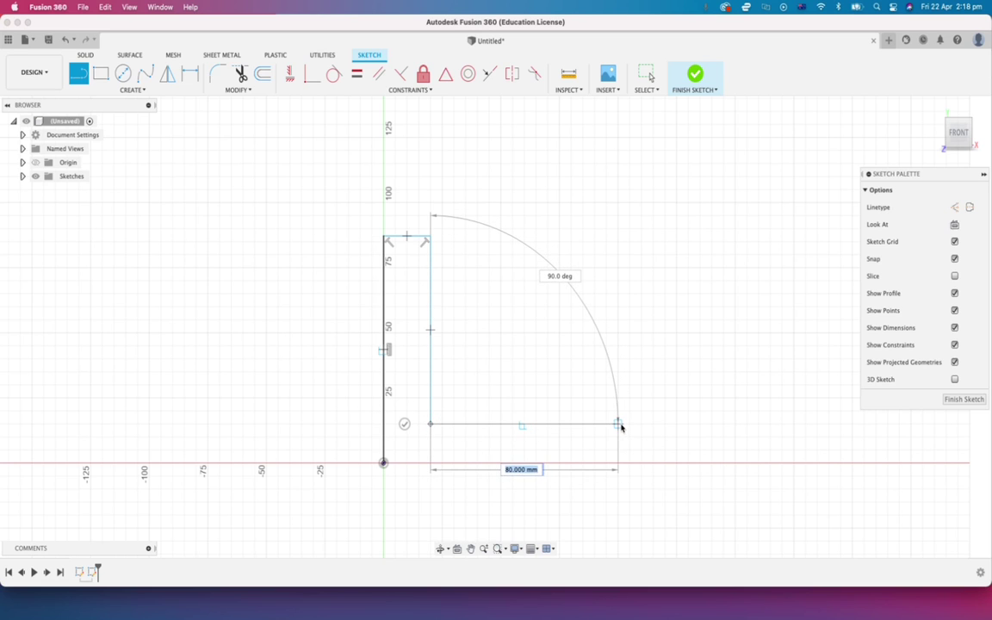
left_click(617, 423)
left_click(617, 463)
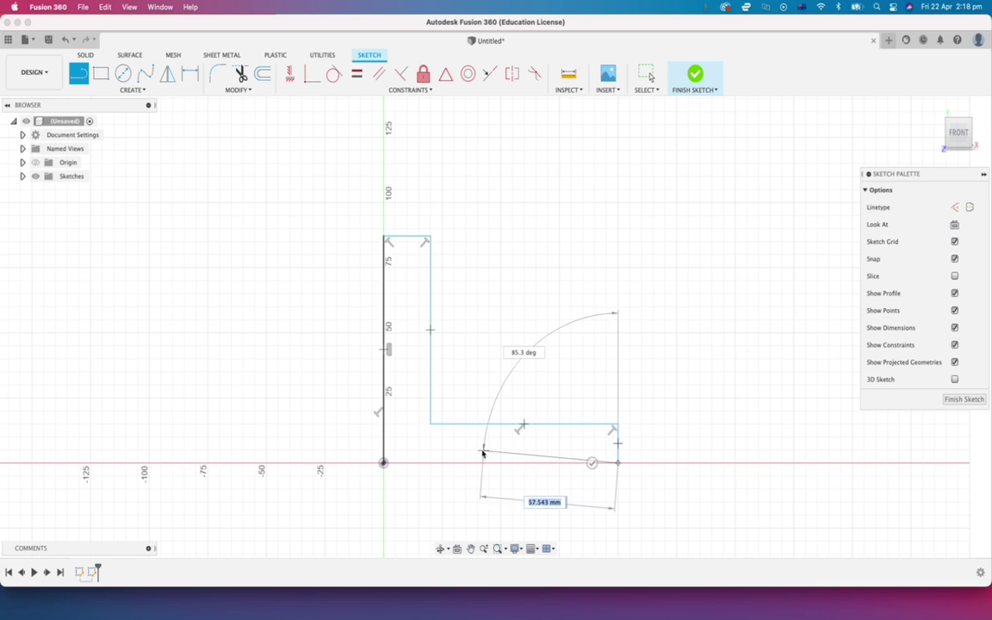
left_click(384, 463)
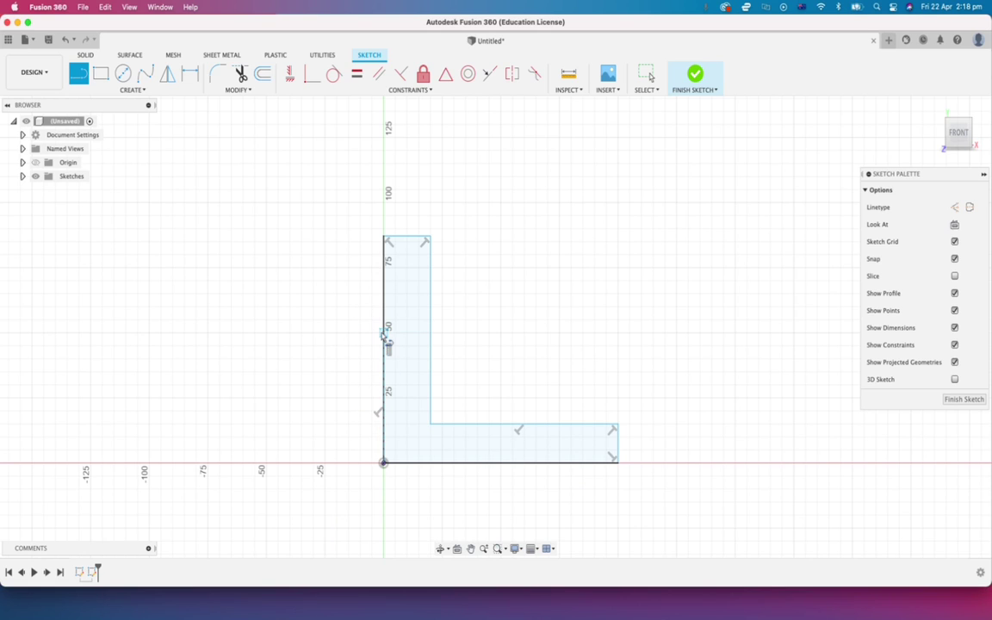
key("d")
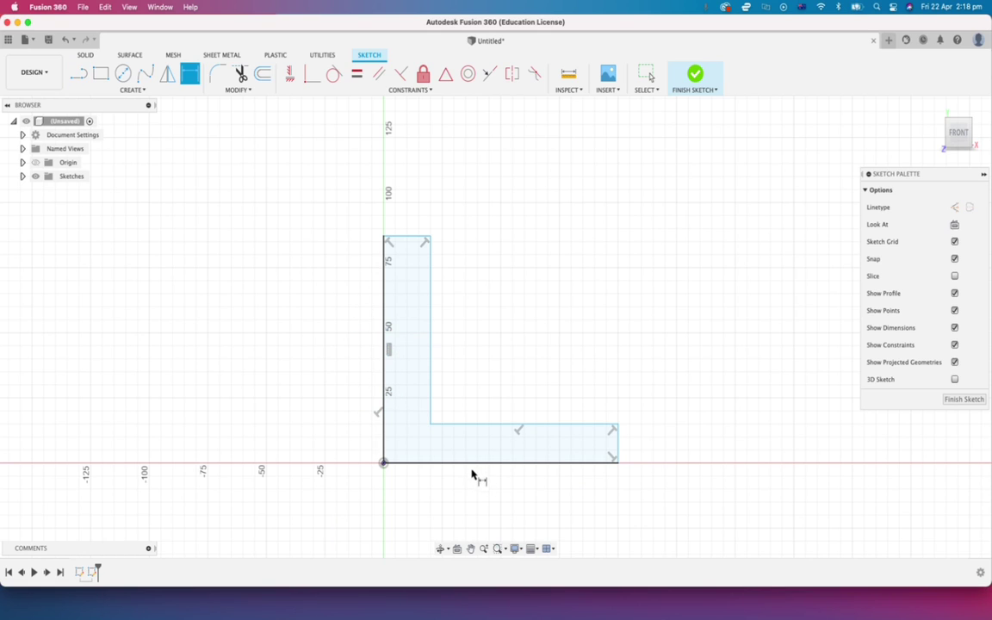
Step: Dimension the L's bottom edge to 120 mm
left_click(472, 467)
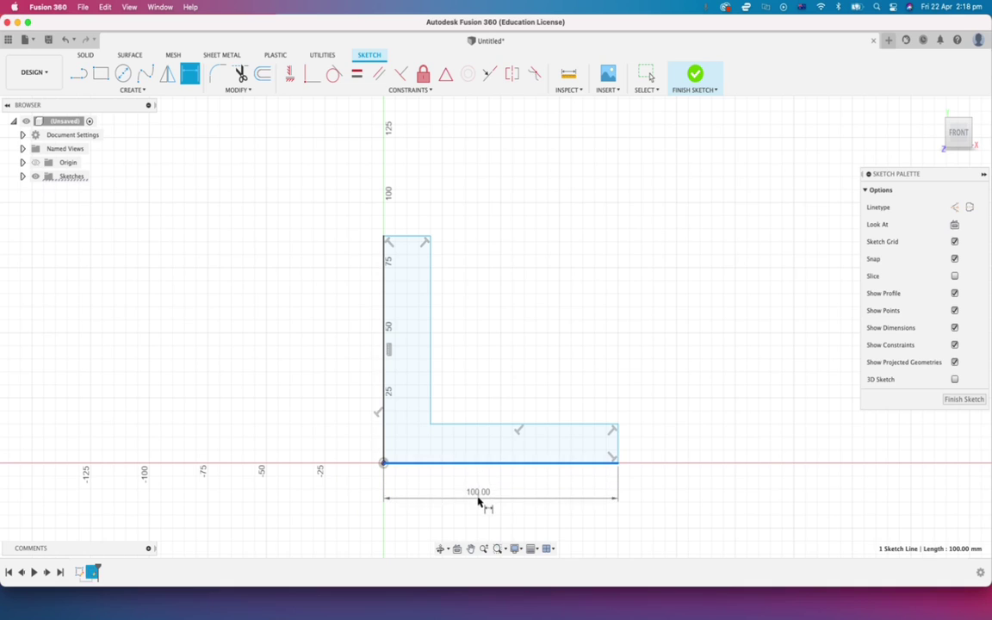
left_click(480, 501)
type("120")
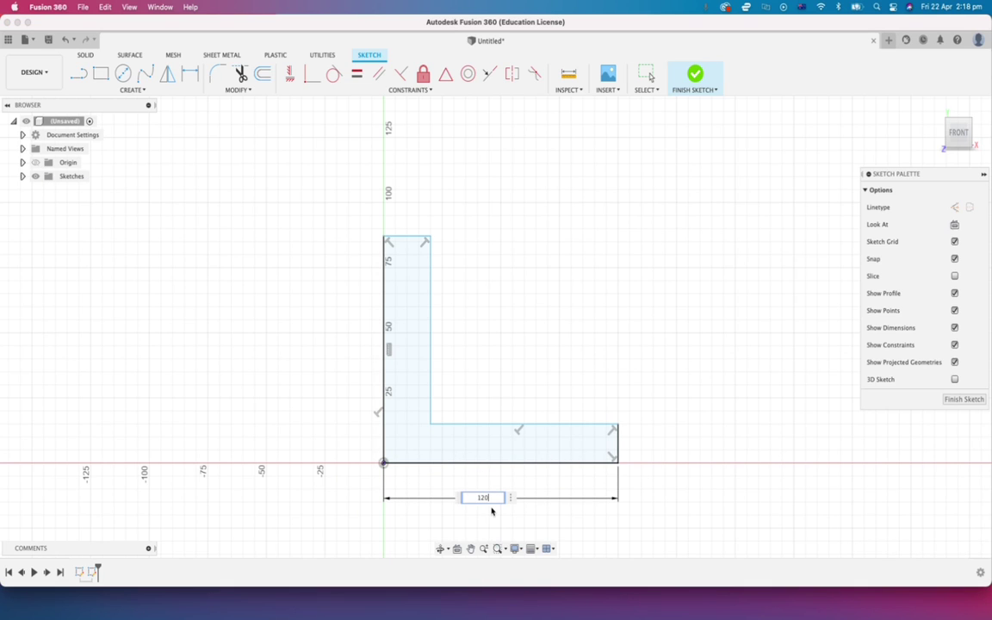
key("Return")
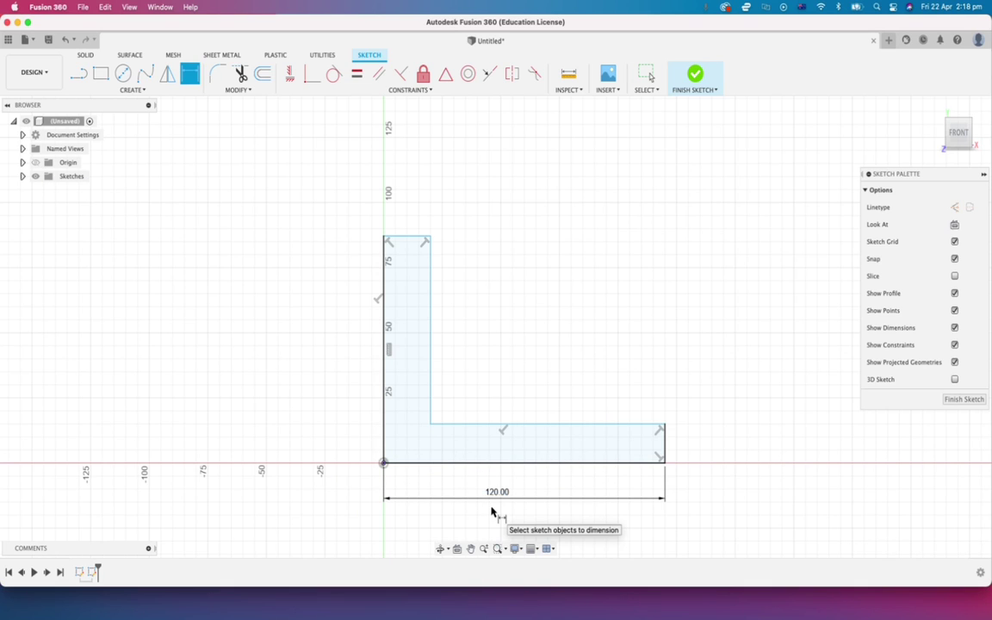
Step: Dimension the left edge's height with the expression d5 so it also reads 120
left_click(382, 319)
left_click(290, 323)
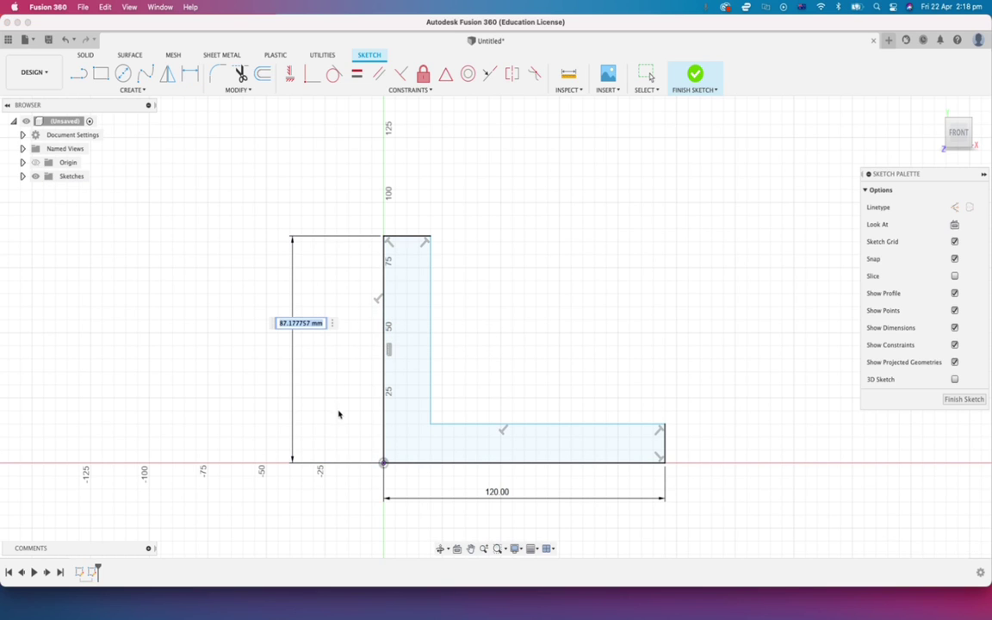
left_click(498, 495)
left_click(498, 493)
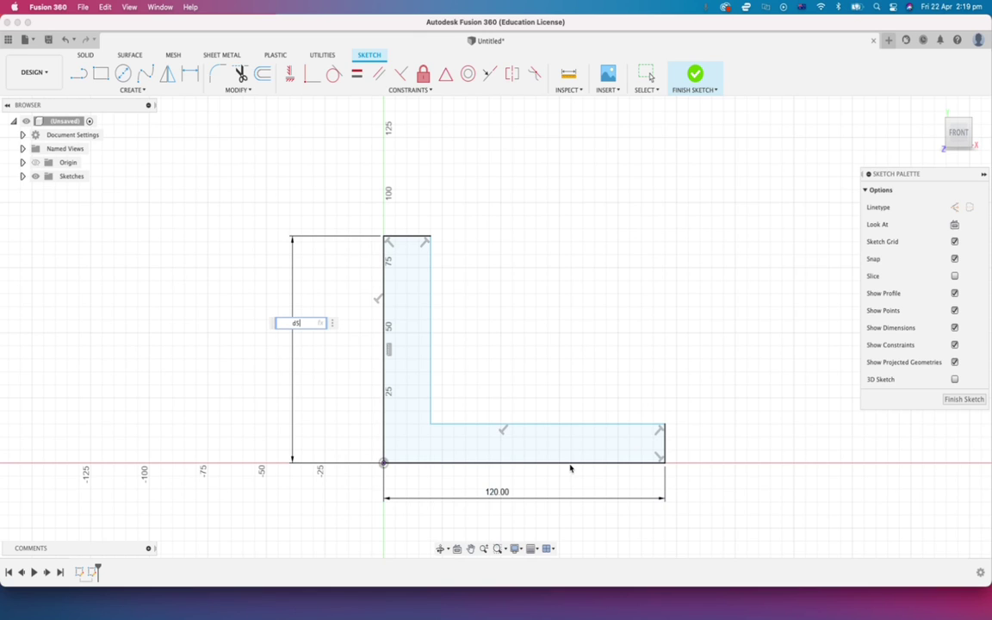
key("Return")
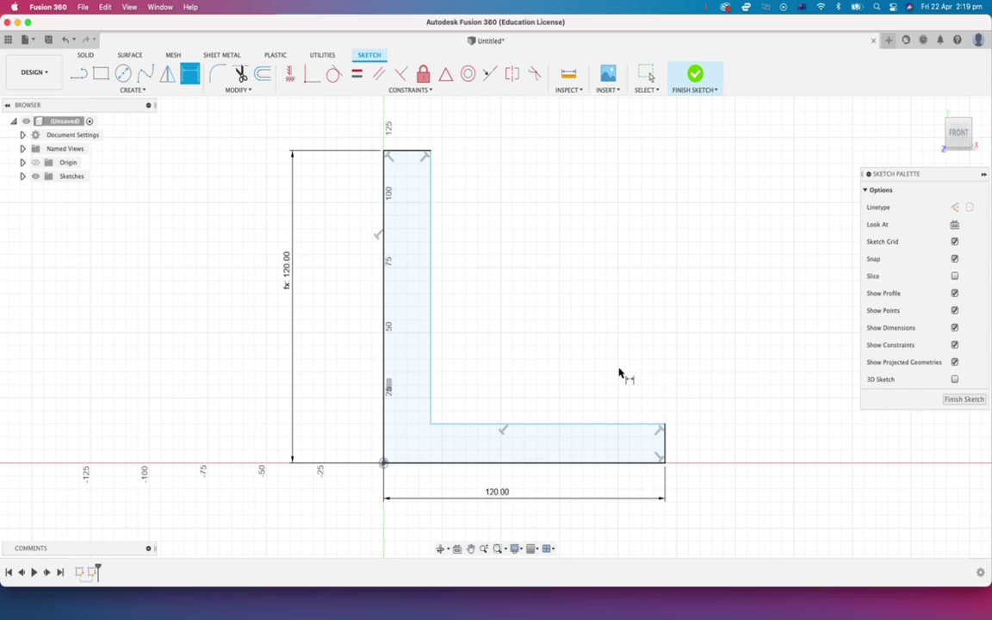
key("Escape")
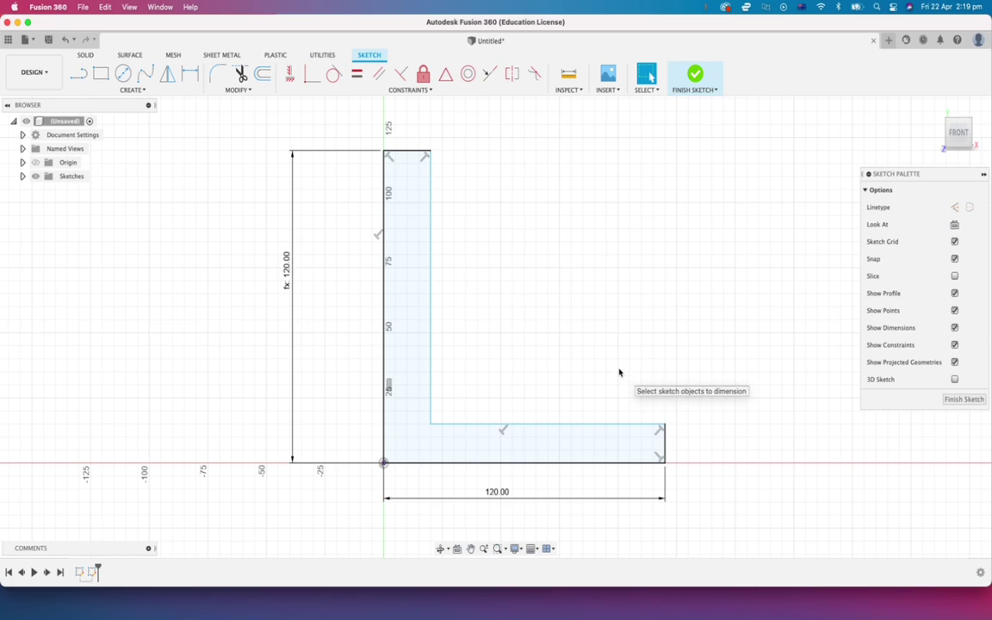
Step: Edit the 120.00 bottom dimension to 100, so the linked left height becomes 100.00
double_click(502, 493)
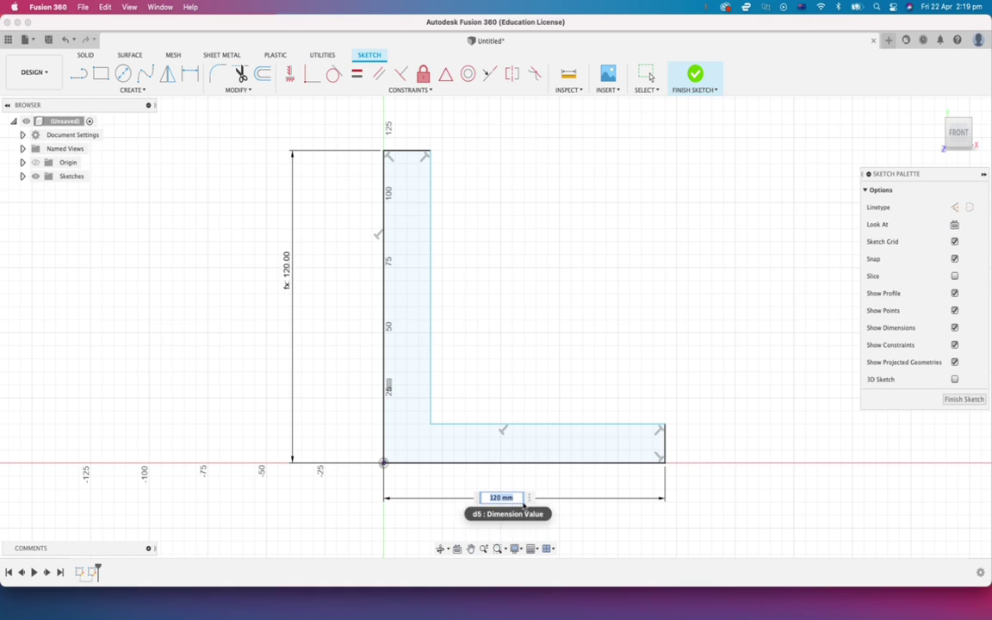
key("BackSpace")
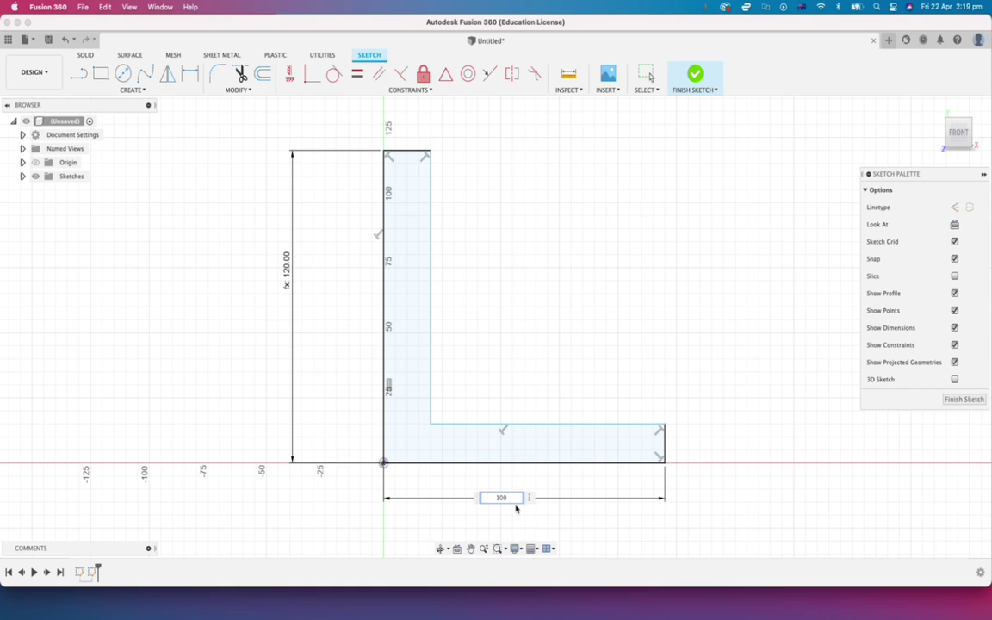
key("Return")
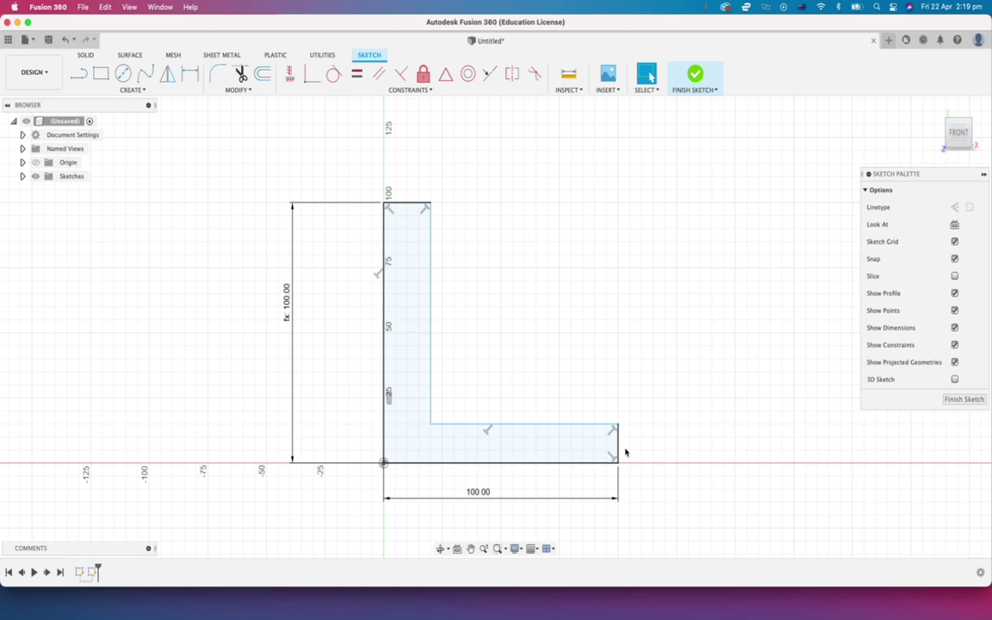
Step: Dimension the bottom leg's thickness to 6 mm and link the vertical leg's width to d7
key("d")
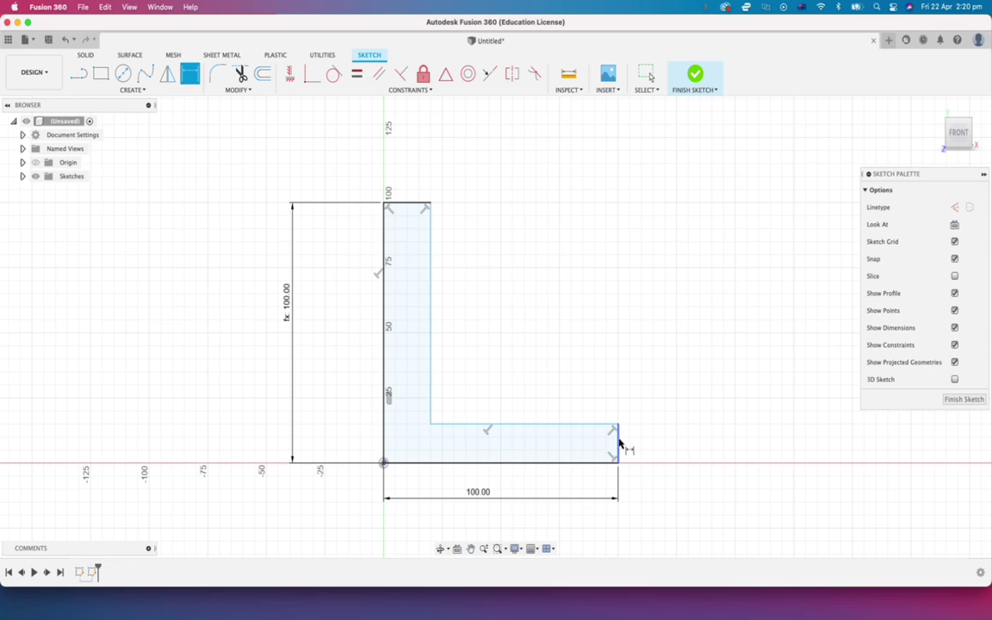
left_click(618, 441)
left_click(646, 450)
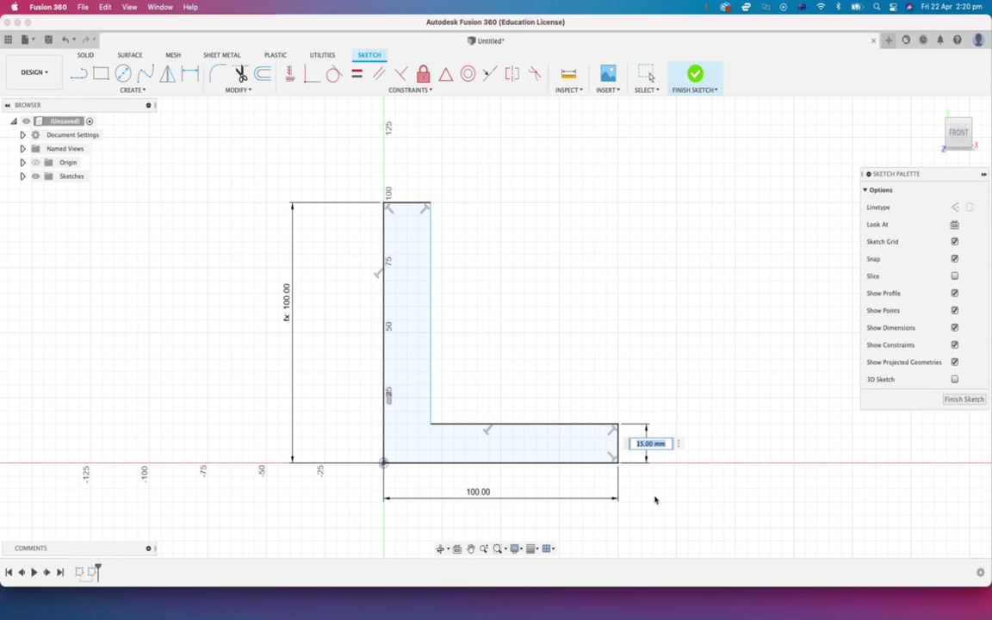
type("6")
key("Return")
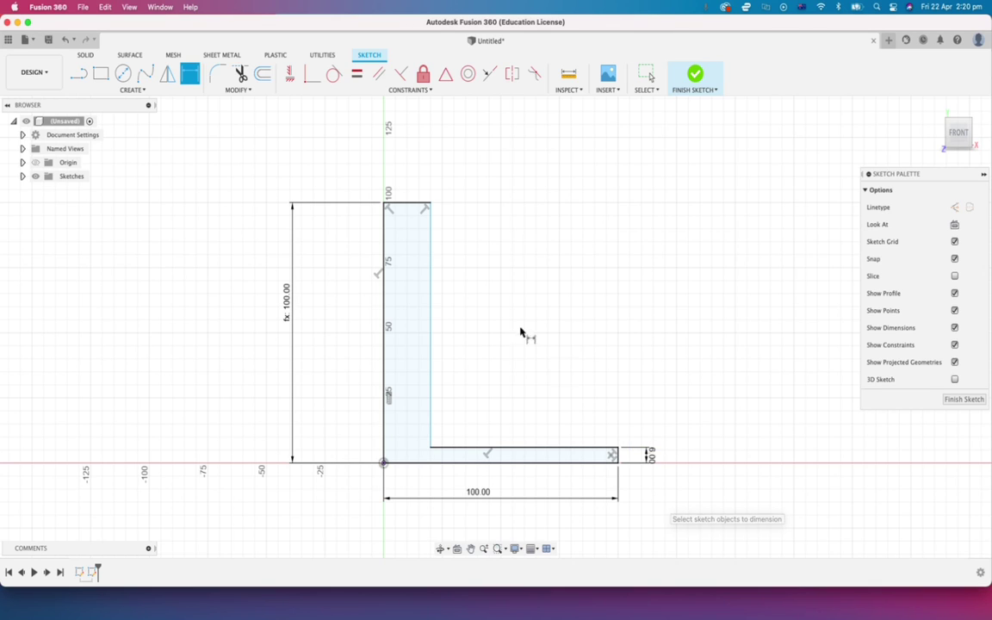
left_click(408, 203)
left_click(409, 168)
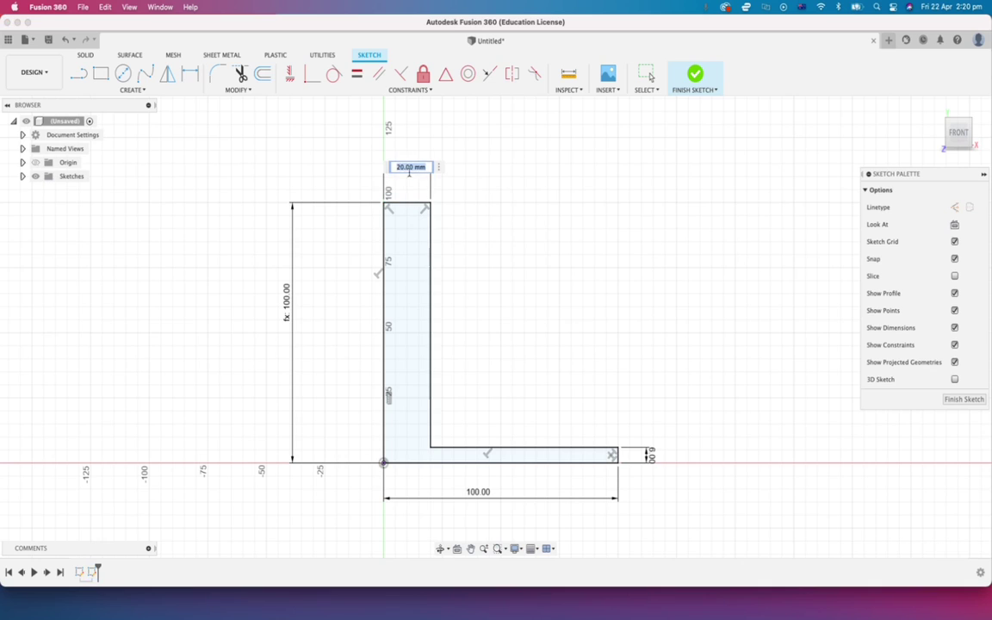
left_click(650, 457)
key("Return")
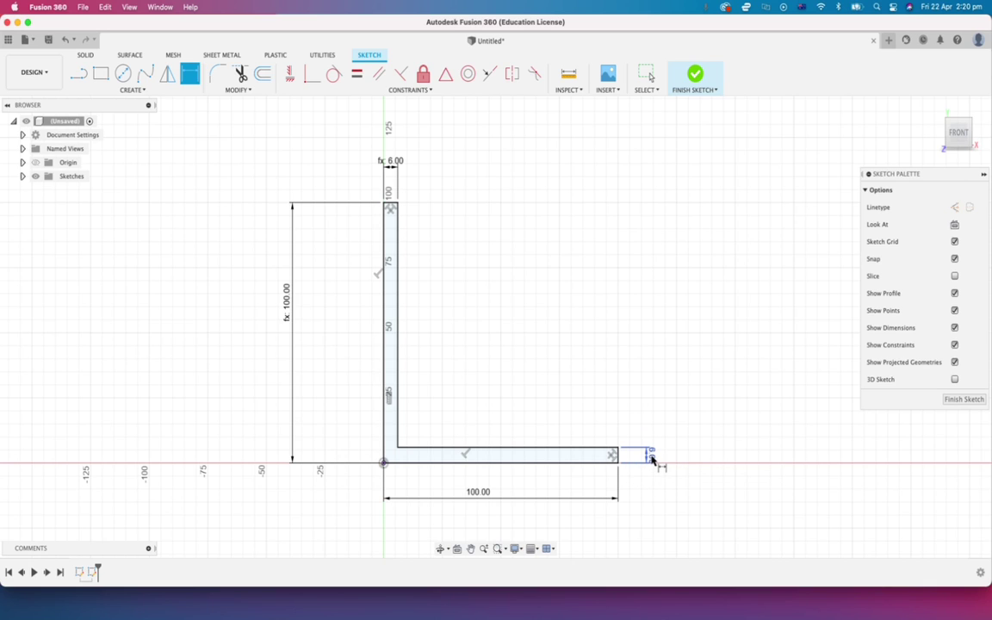
Step: Change the leg thickness to 8 mm and the leg length from 100 to 60
double_click(652, 457)
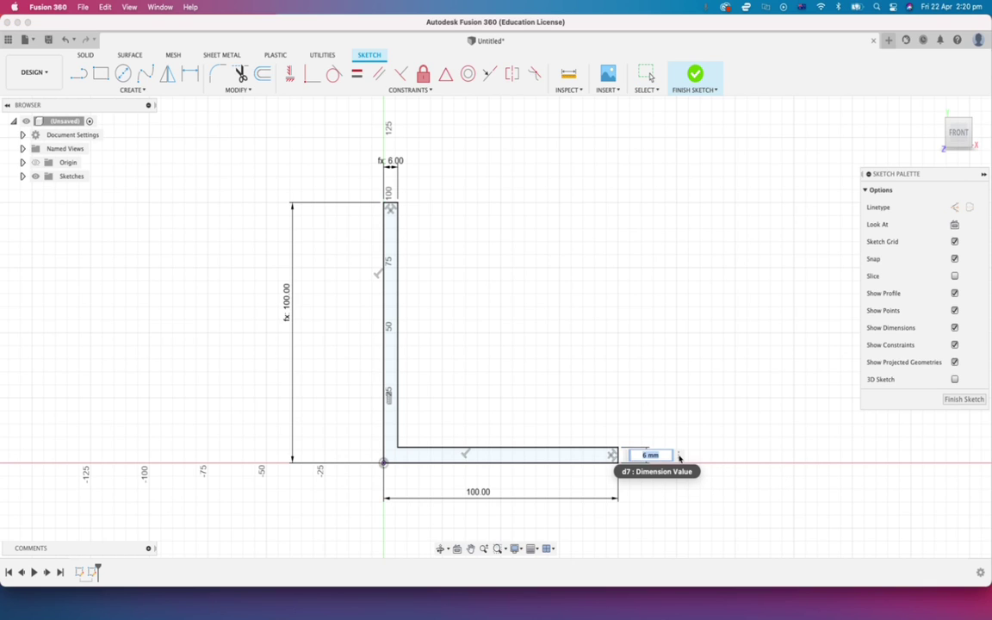
key("BackSpace")
type("8")
key("Return")
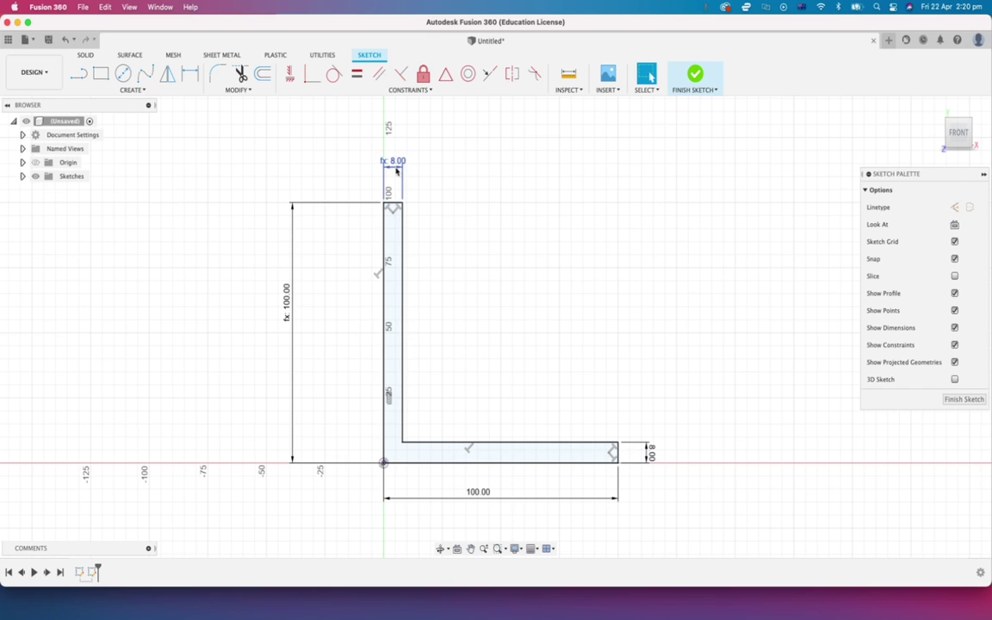
double_click(484, 495)
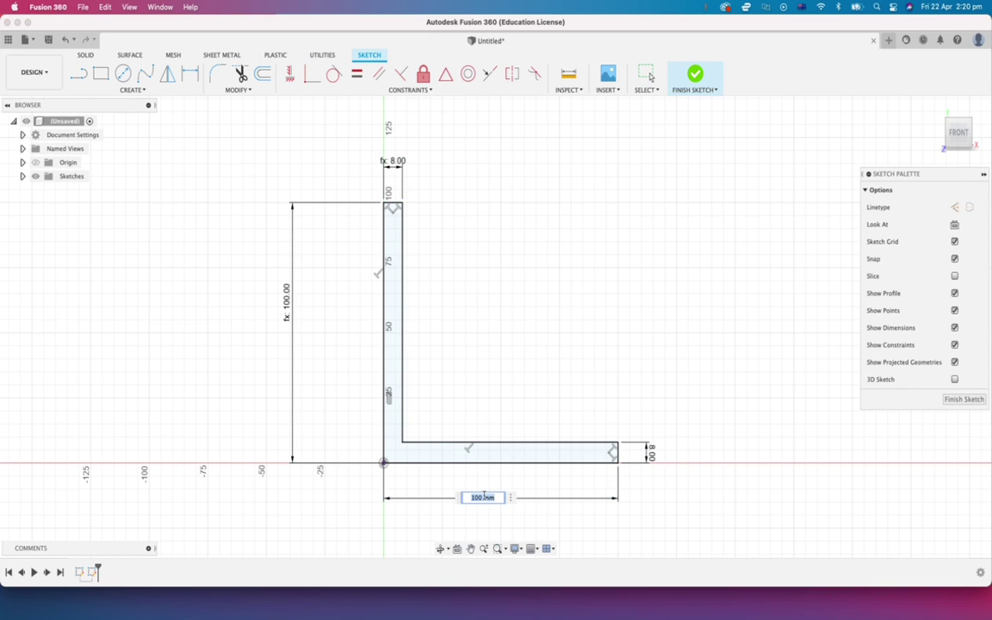
key("BackSpace")
type("60")
key("Return")
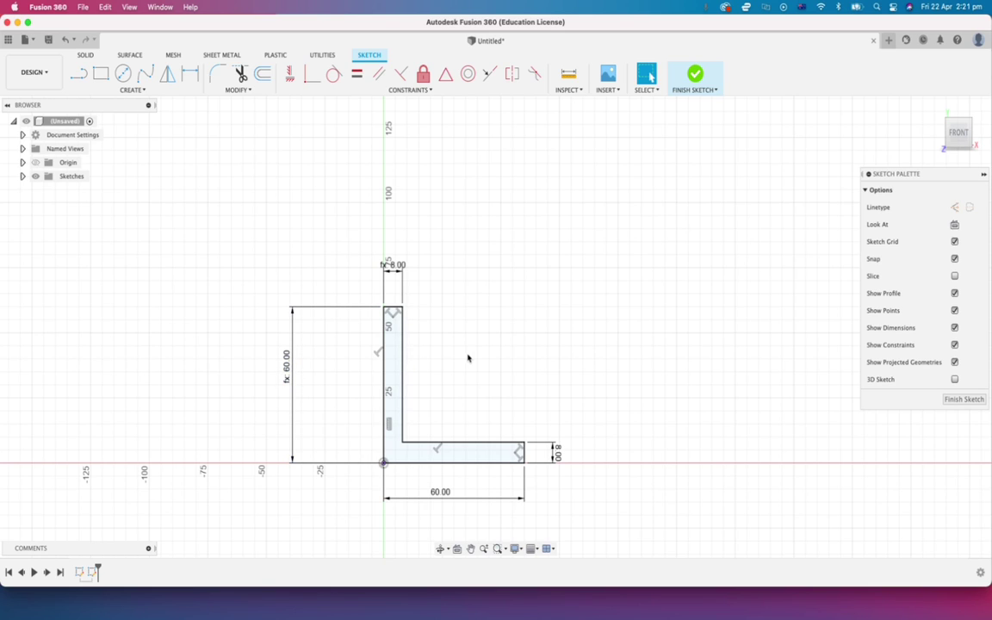
Step: Draw two circles side by side above the L-angle
left_click(123, 73)
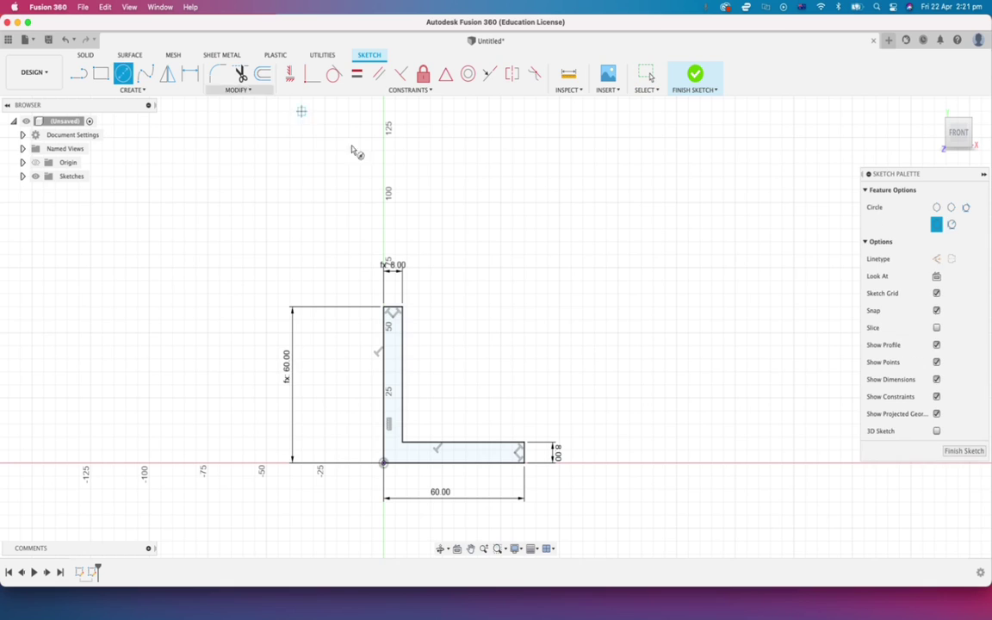
left_click(500, 267)
left_click(527, 271)
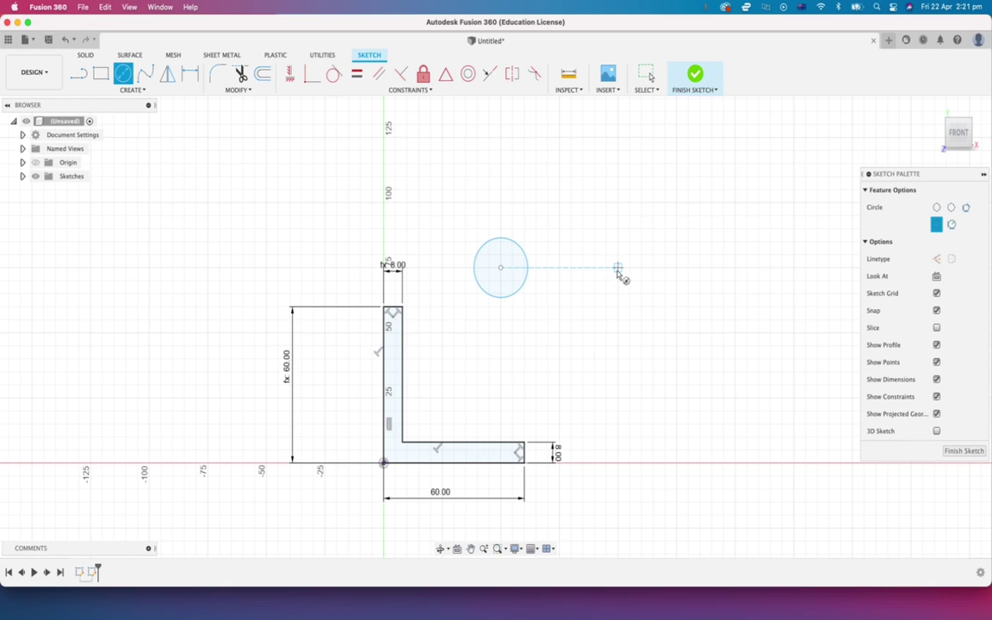
left_click(617, 267)
left_click(647, 290)
Step: Dimension the left circle at Ø30 and set the right circle's diameter to d9
key("d")
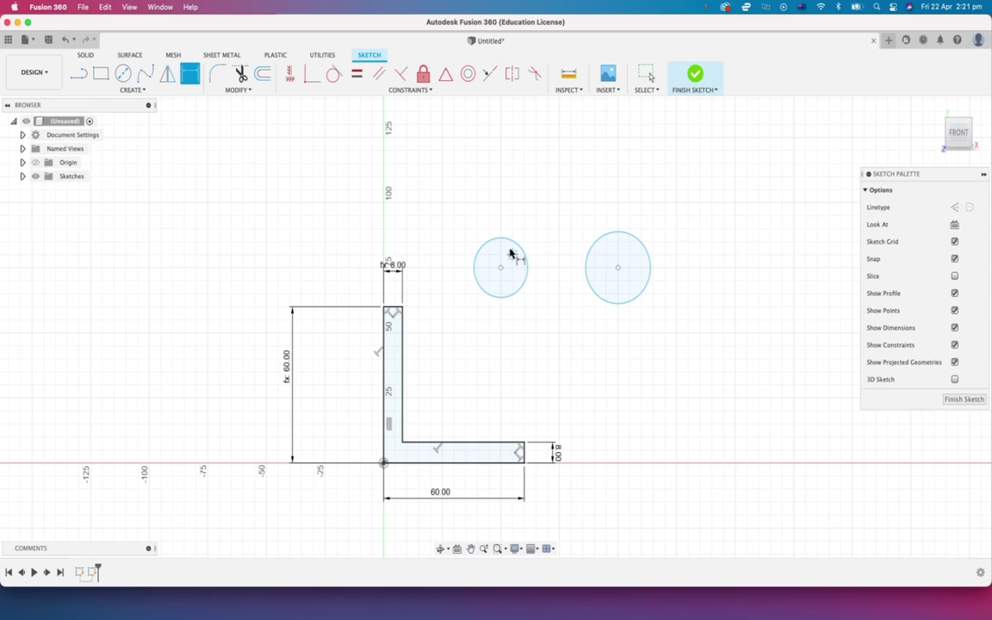
left_click(510, 252)
left_click(445, 197)
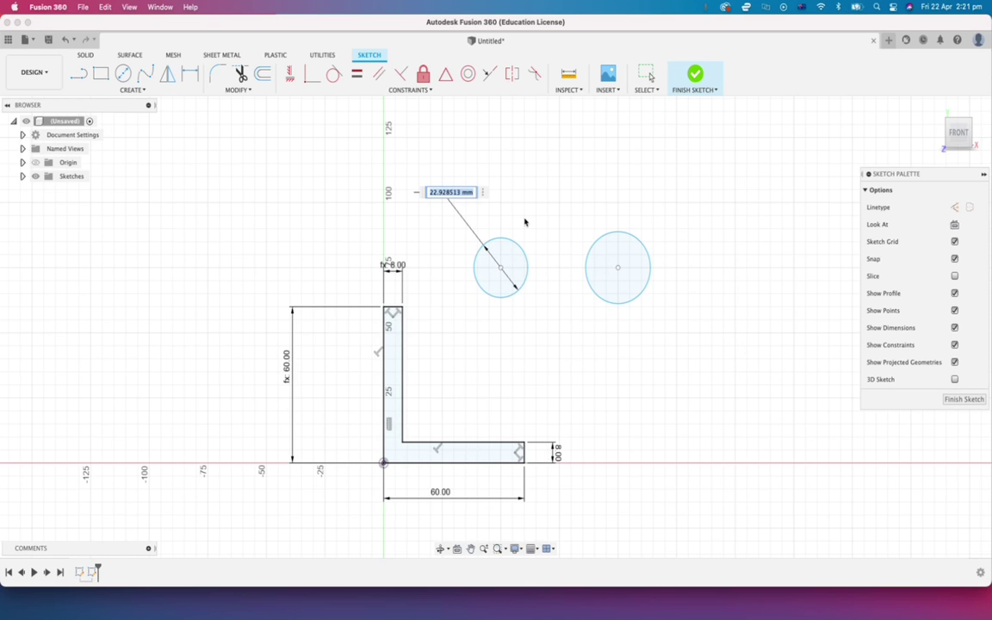
type("30")
key("Return")
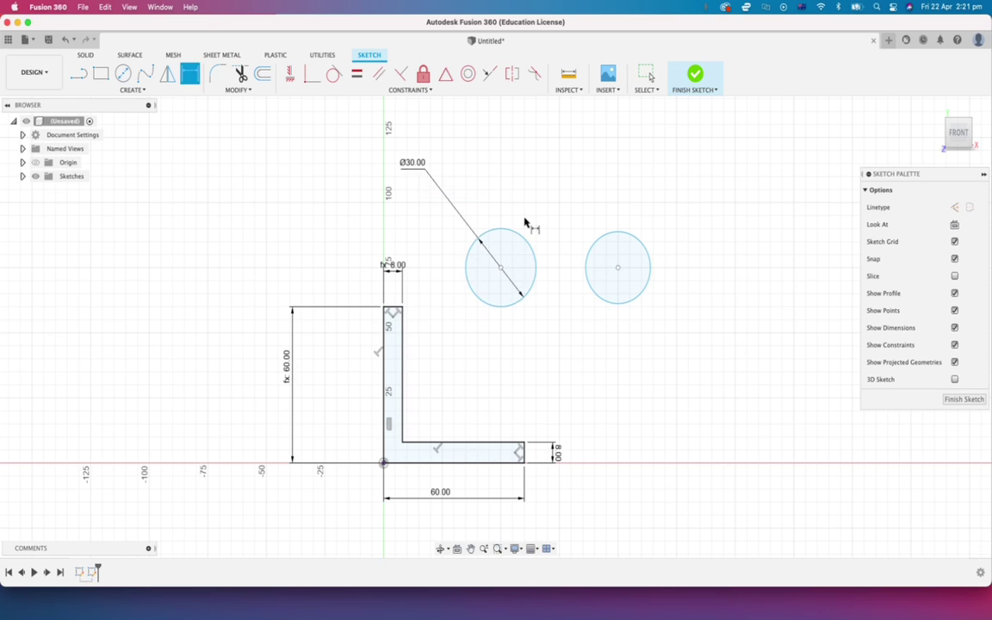
left_click(642, 243)
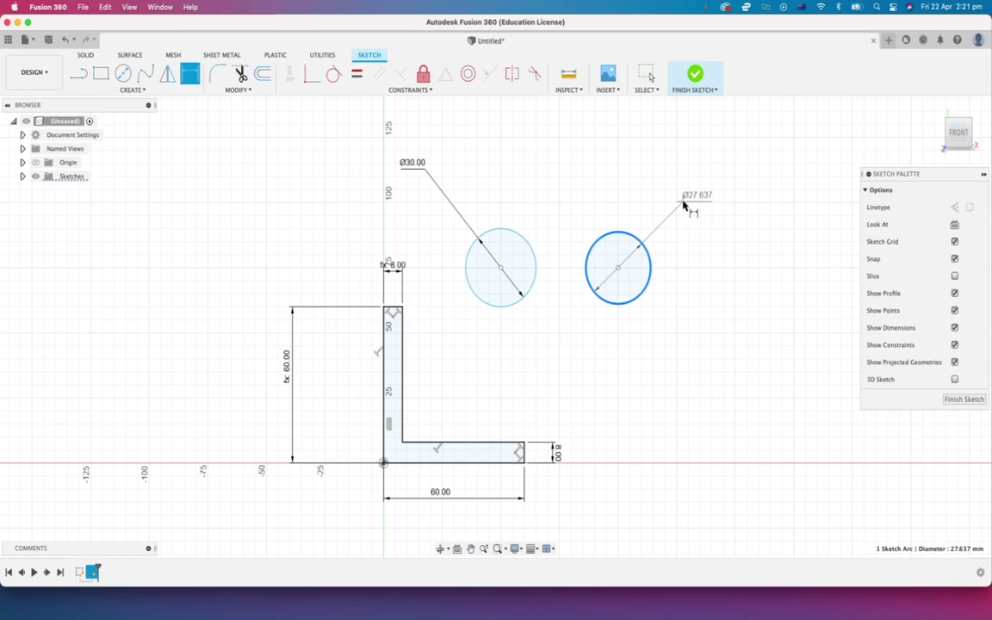
left_click(686, 204)
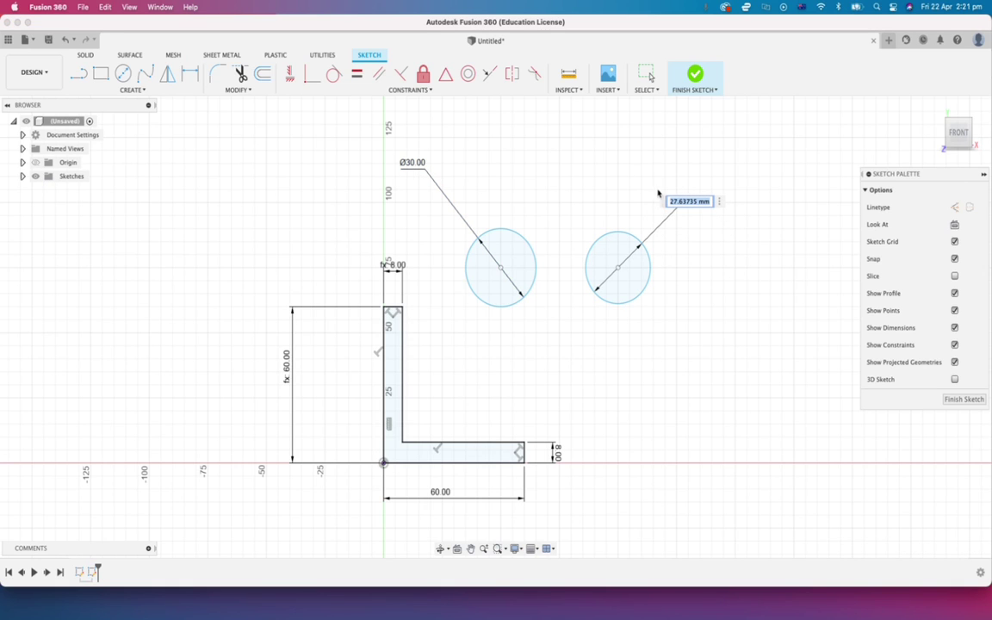
left_click(412, 164)
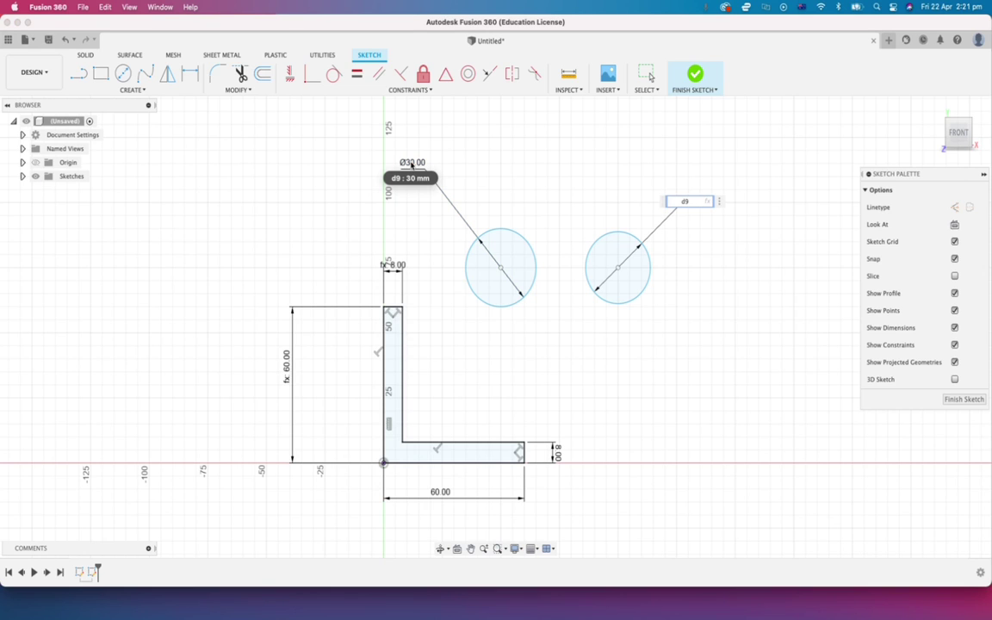
key("Return")
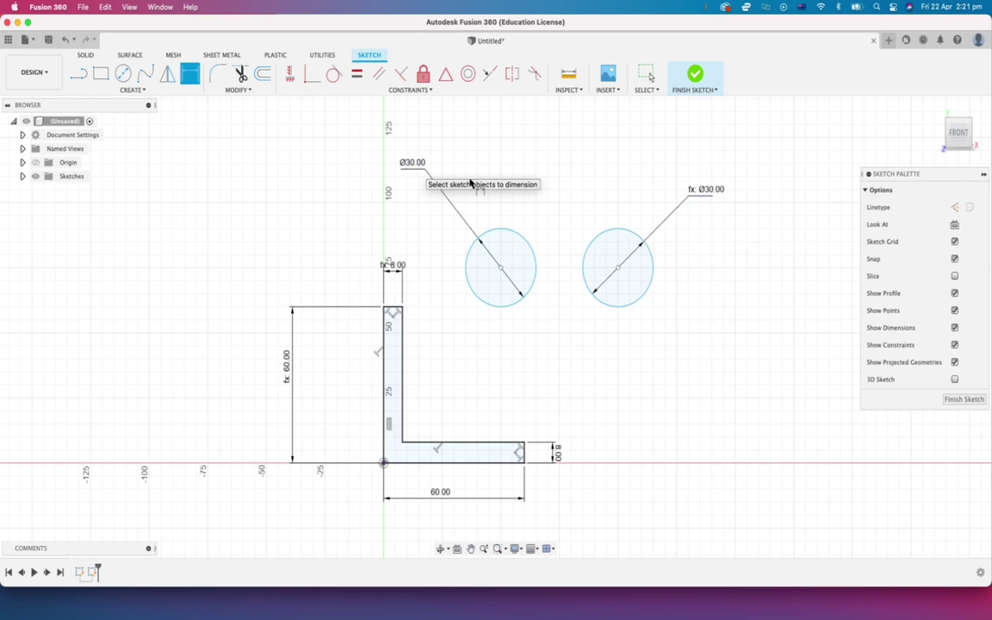
Step: Change the left circle's diameter to 15, making both circles Ø15.00
left_click(417, 165)
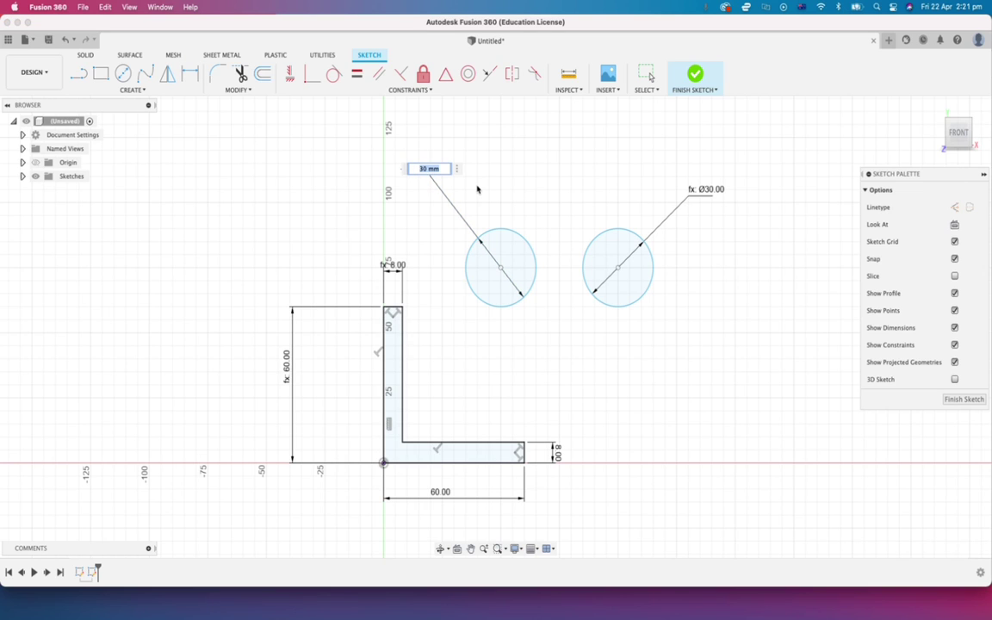
key("BackSpace")
type("15")
key("Return")
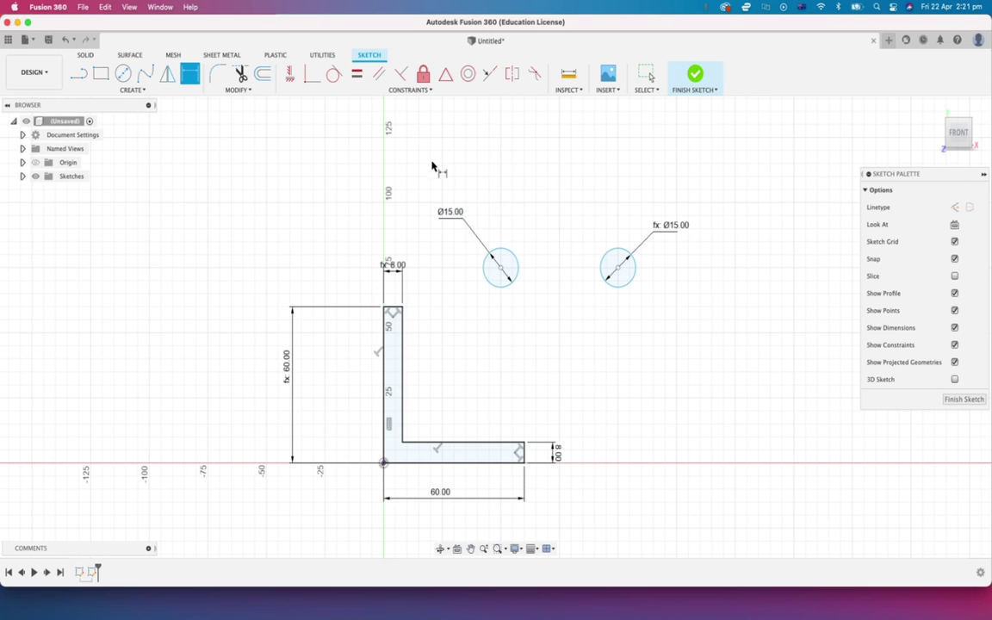
double_click(679, 226)
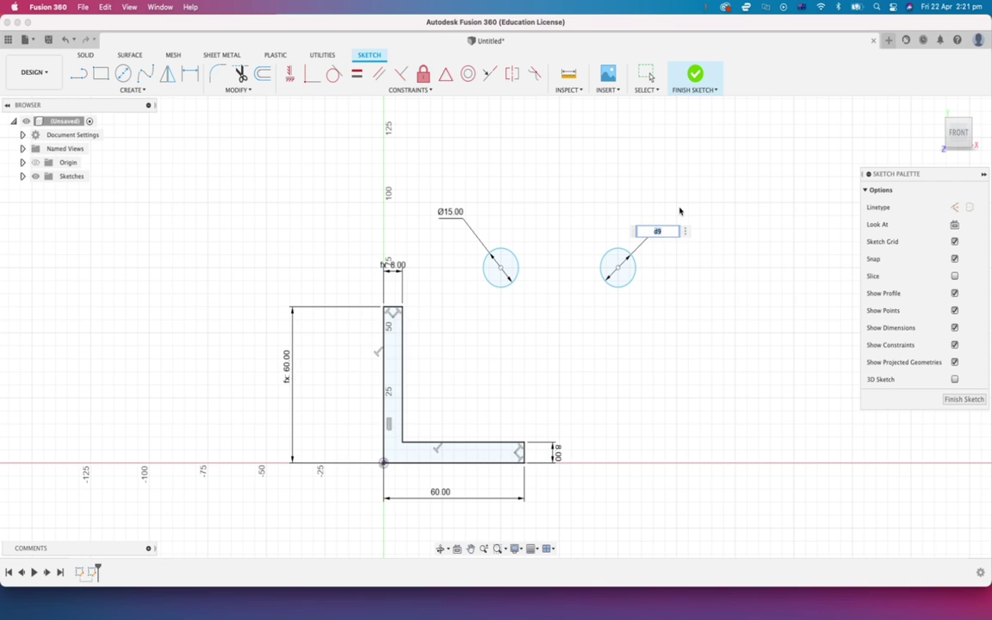
Step: Change the left circle's Ø15.00 dimension to 25 so the linked right circle follows
key("Return")
key("d")
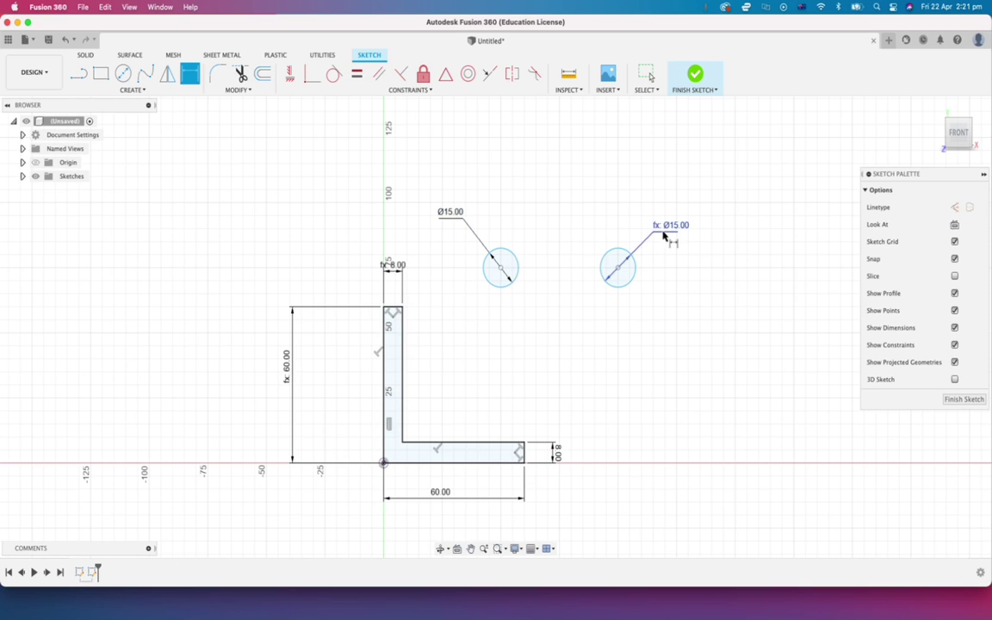
double_click(444, 215)
type("25")
key("Return")
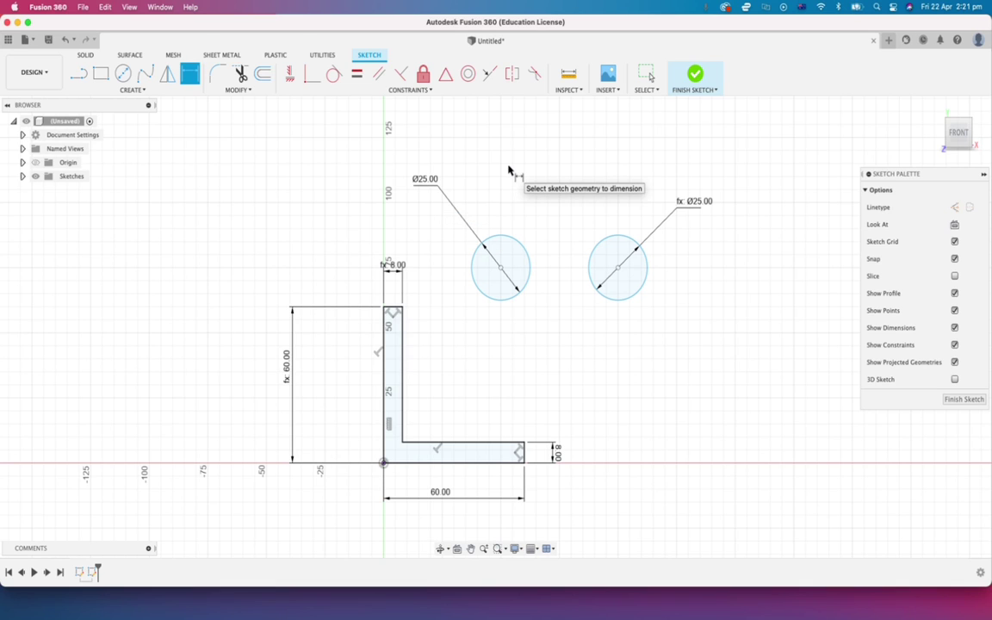